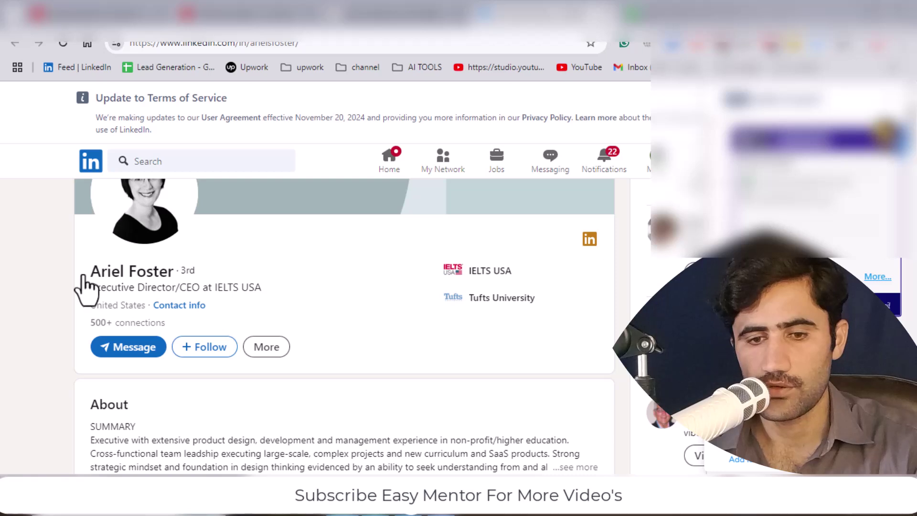
Copy the full name from the LinkedIn profile into cell A2 under First Name in the IELTS Institution USA sheet.
{"action": "triple_click", "coordinate": [172, 272]}
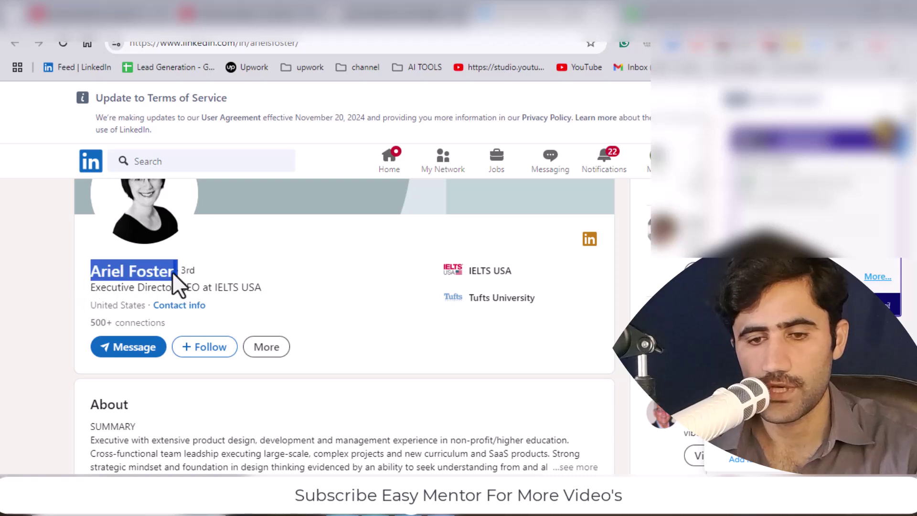
{"action": "right_click", "coordinate": [127, 275]}
{"action": "left_click", "coordinate": [162, 158]}
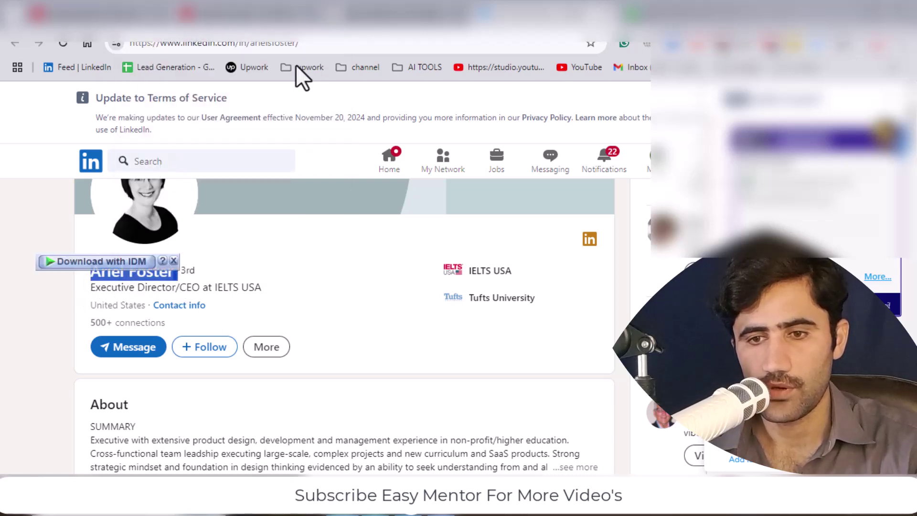
{"action": "left_click", "coordinate": [669, 15]}
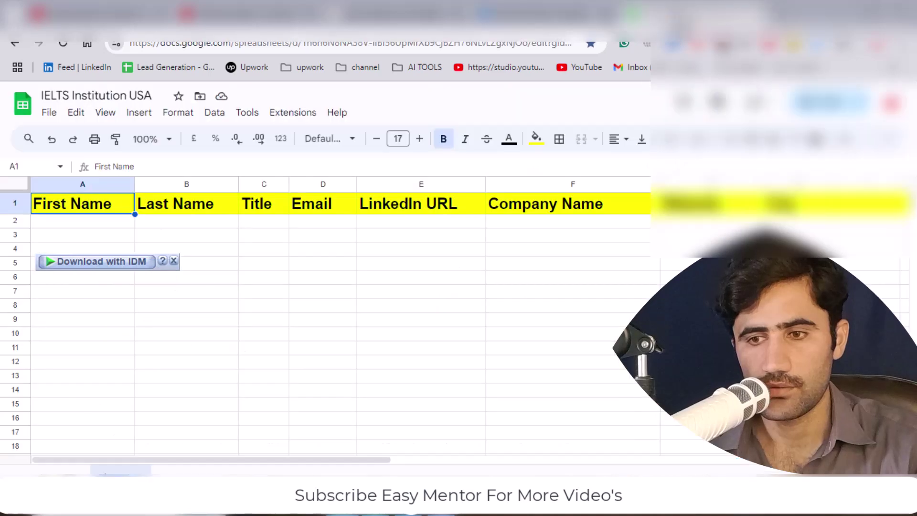
{"action": "left_click", "coordinate": [63, 225]}
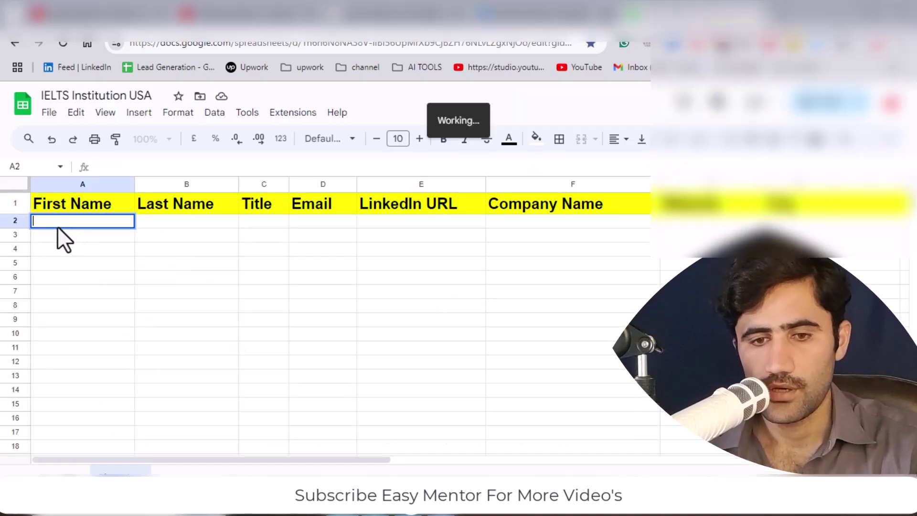
{"action": "right_click", "coordinate": [76, 320]}
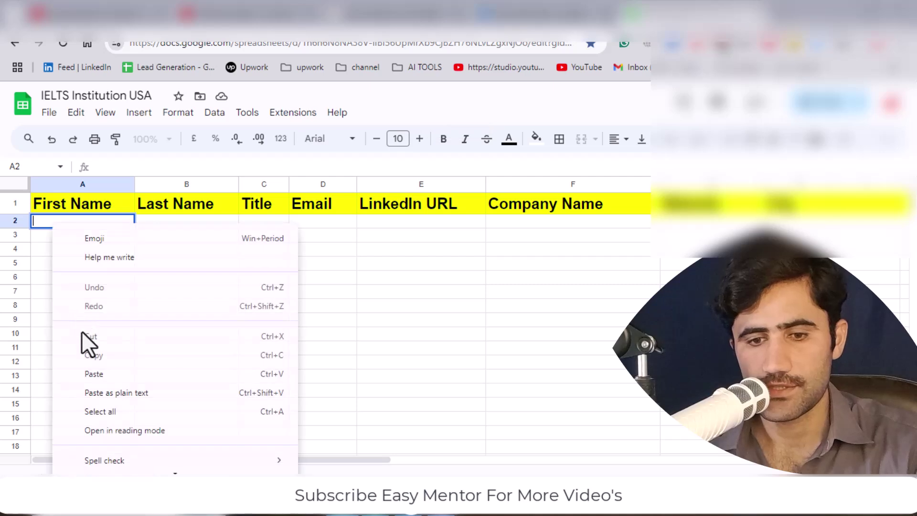
{"action": "left_click", "coordinate": [96, 377]}
Move the surname out of cell A2 into cell B2 under Last Name.
{"action": "left_click_drag", "start_coordinate": [86, 222], "coordinate": [58, 225]}
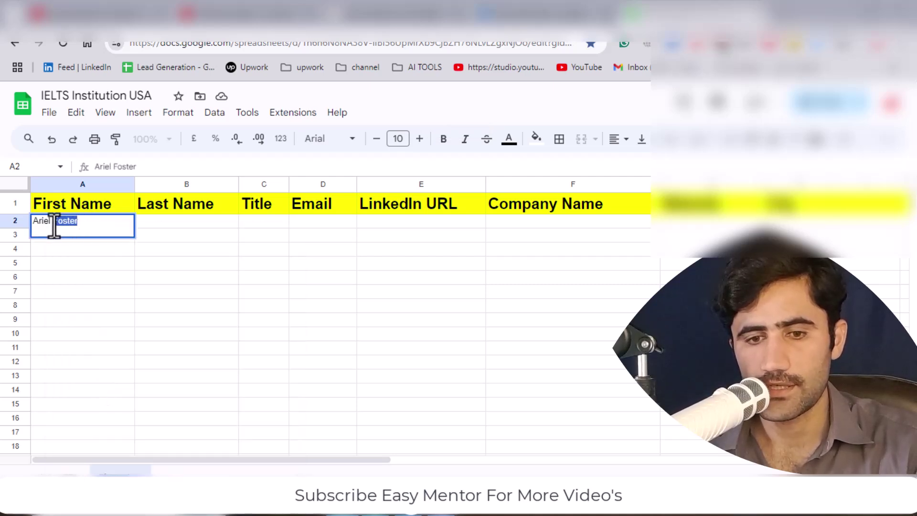
{"action": "right_click", "coordinate": [55, 228]}
{"action": "left_click", "coordinate": [94, 288]}
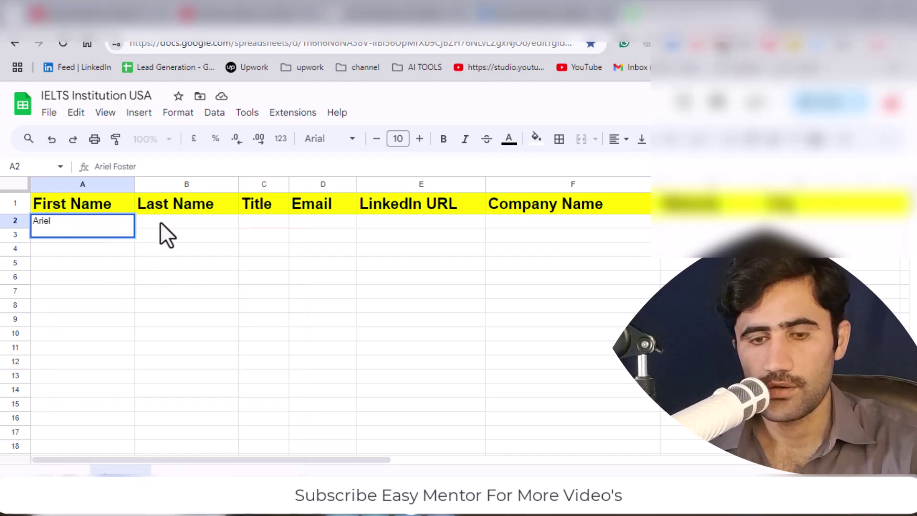
{"action": "left_click", "coordinate": [161, 223]}
{"action": "key", "text": "ctrl+v"}
Enter CEO as the contact's title in cell C2.
{"action": "left_click", "coordinate": [258, 228]}
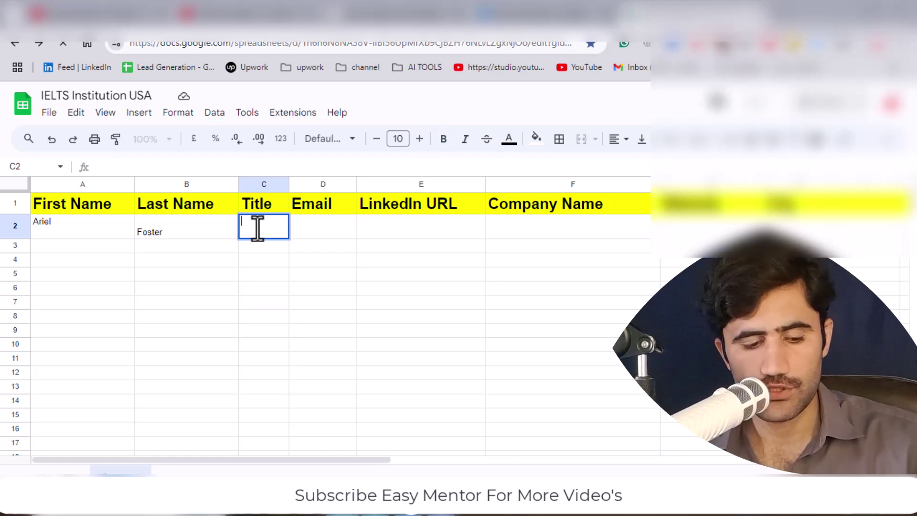
{"action": "type", "text": "CEO"}
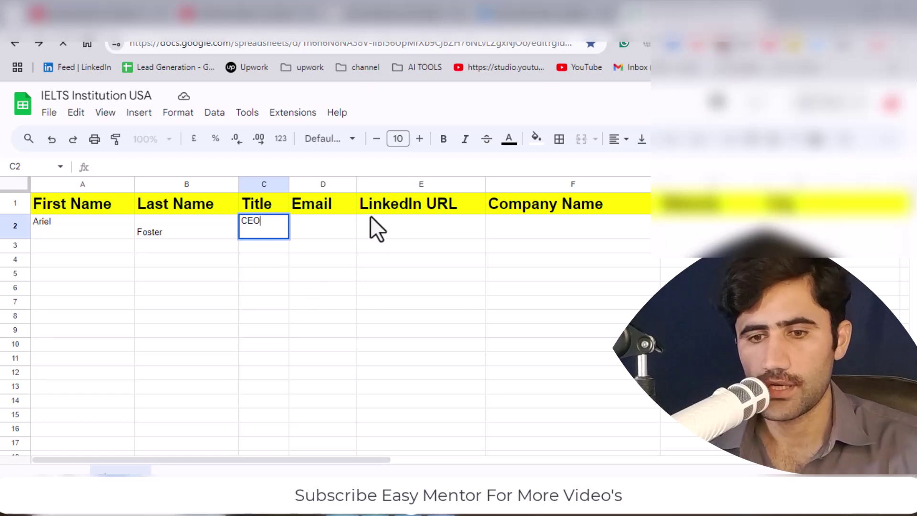
{"action": "left_click", "coordinate": [323, 274]}
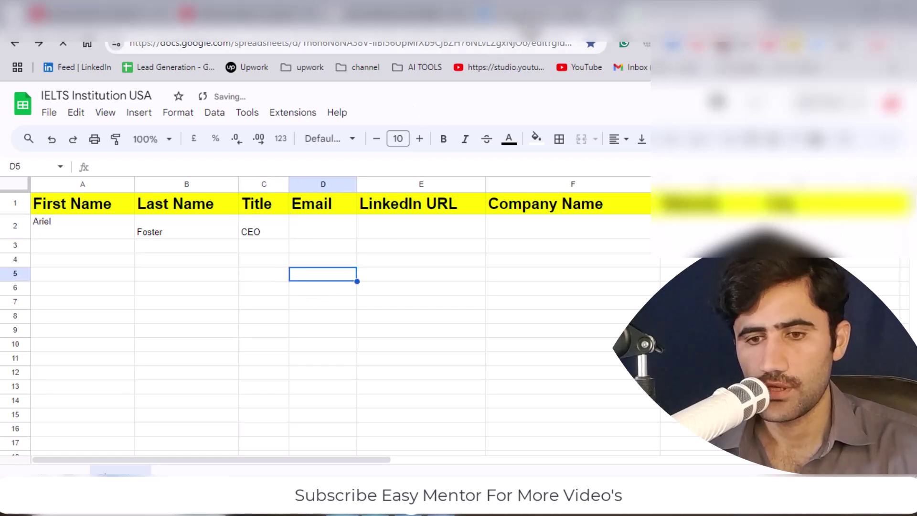
Copy the profile's web address from LinkedIn into cell E2 under LinkedIn URL in the sheet.
{"action": "left_click", "coordinate": [506, 14]}
{"action": "left_click", "coordinate": [259, 44]}
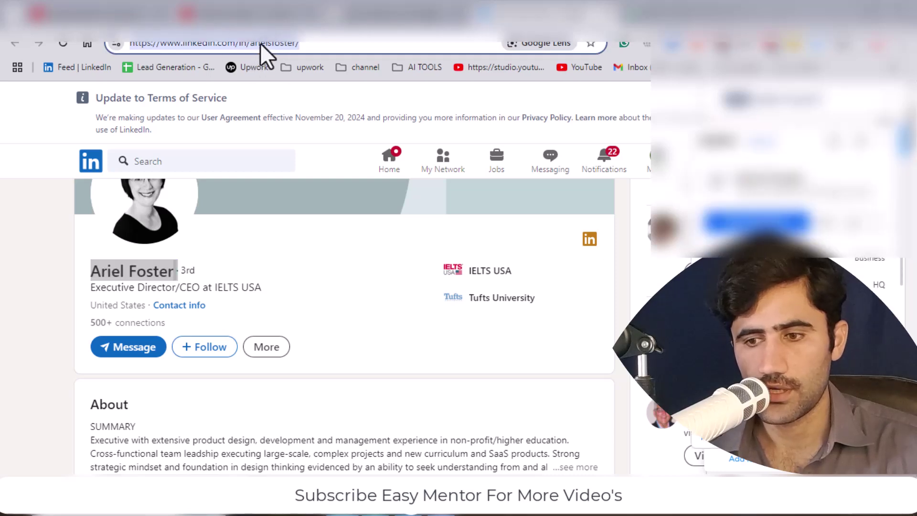
{"action": "right_click", "coordinate": [261, 44]}
{"action": "left_click", "coordinate": [305, 168]}
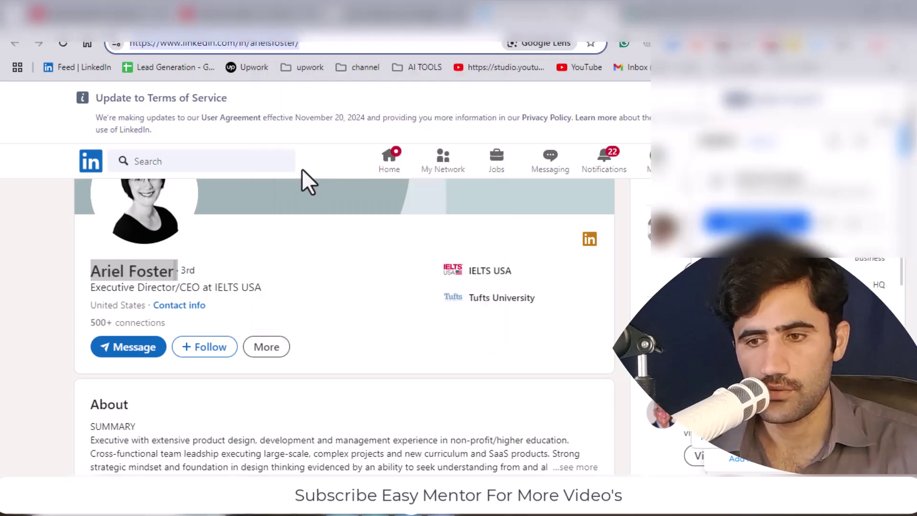
{"action": "left_click", "coordinate": [669, 15]}
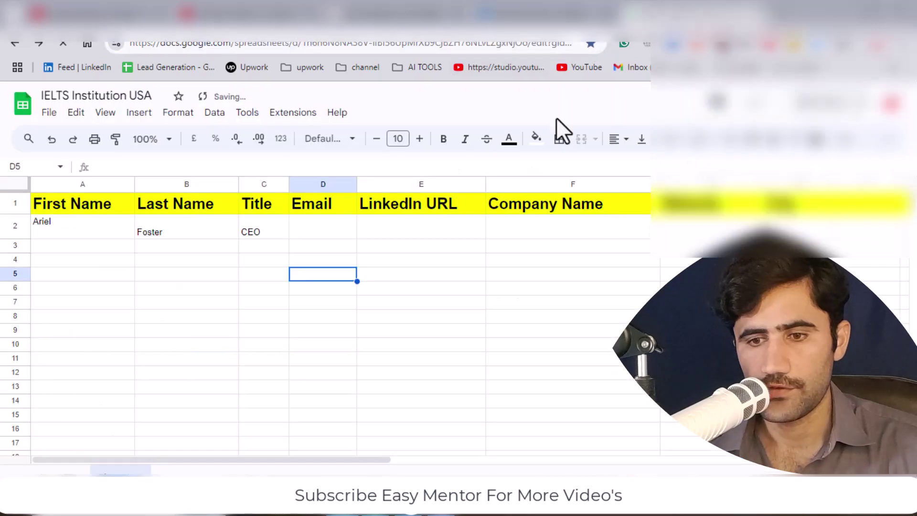
{"action": "double_click", "coordinate": [380, 229]}
{"action": "right_click", "coordinate": [385, 225]}
{"action": "left_click", "coordinate": [425, 376]}
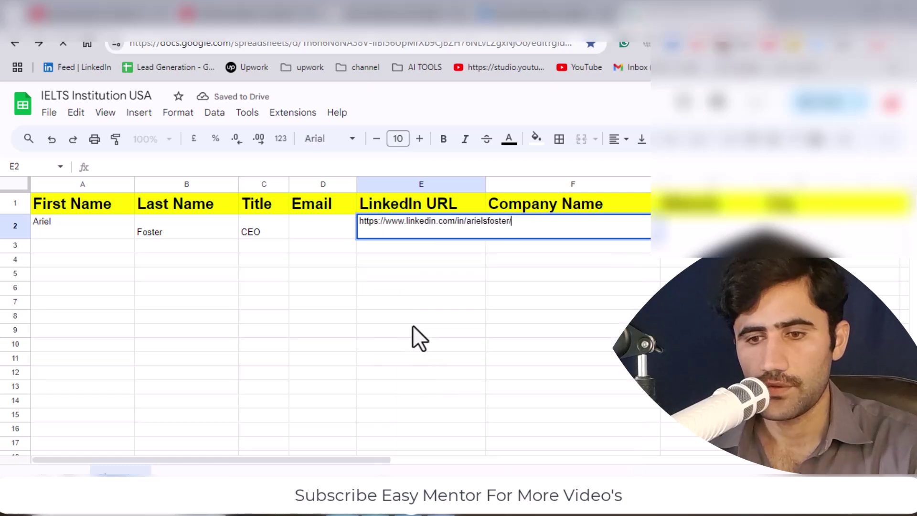
{"action": "left_click", "coordinate": [468, 330]}
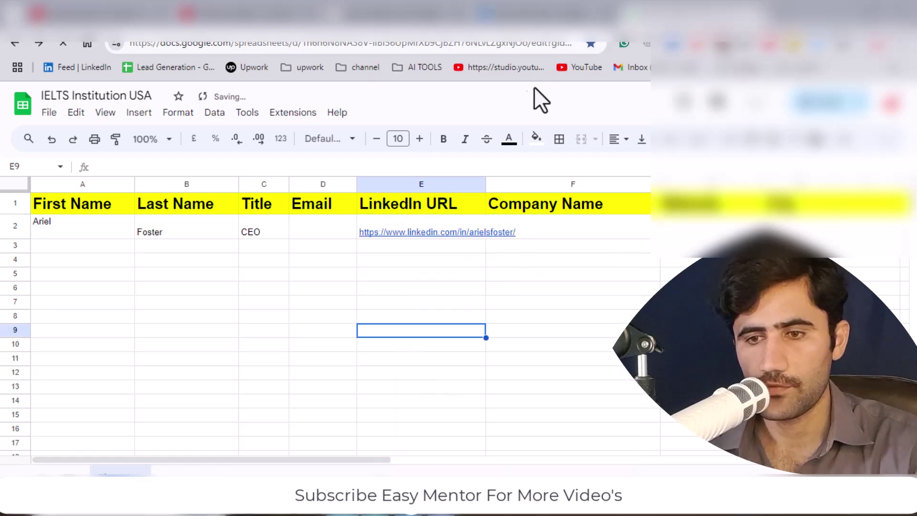
Copy the company name IELTS USA from the LinkedIn profile headline into cell F2 under Company Name.
{"action": "left_click", "coordinate": [540, 15]}
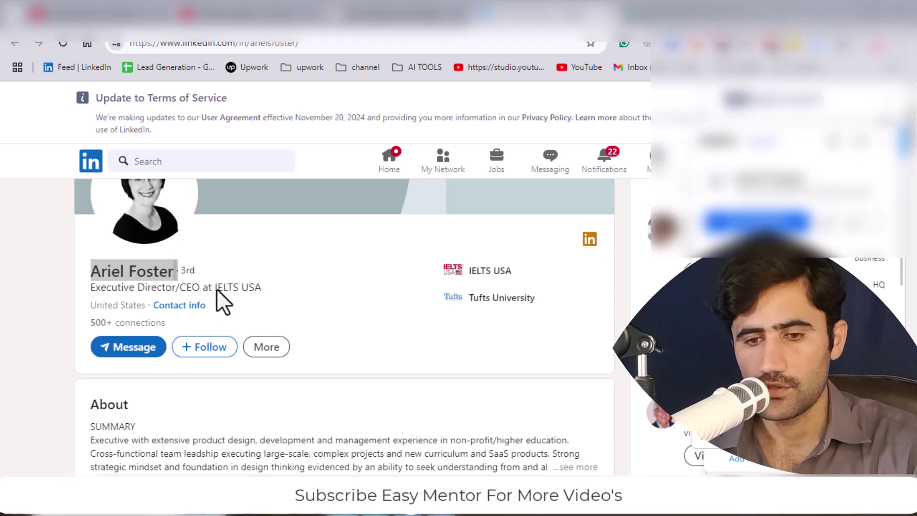
{"action": "mouse_move", "coordinate": [262, 287]}
{"action": "left_mouse_down"}
{"action": "mouse_move", "coordinate": [216, 289]}
{"action": "mouse_move", "coordinate": [258, 288]}
{"action": "left_mouse_up"}
{"action": "right_click", "coordinate": [247, 289]}
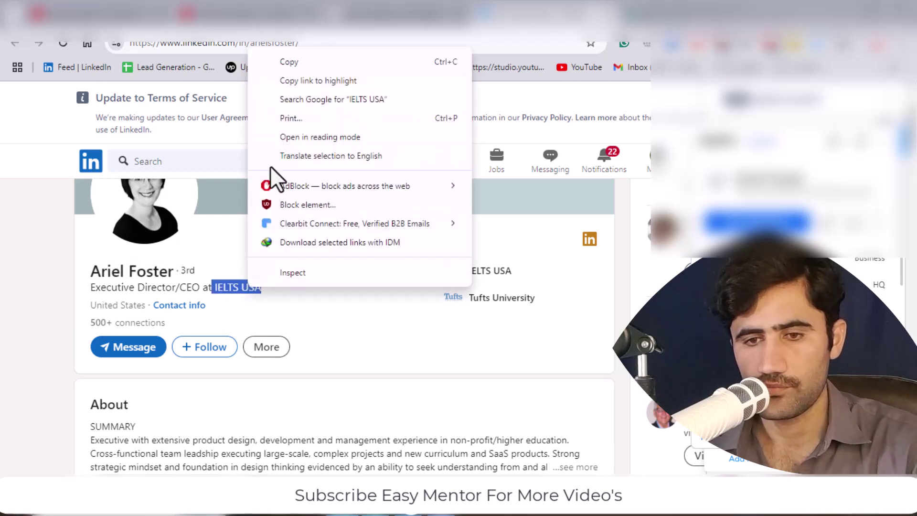
{"action": "left_click", "coordinate": [296, 62]}
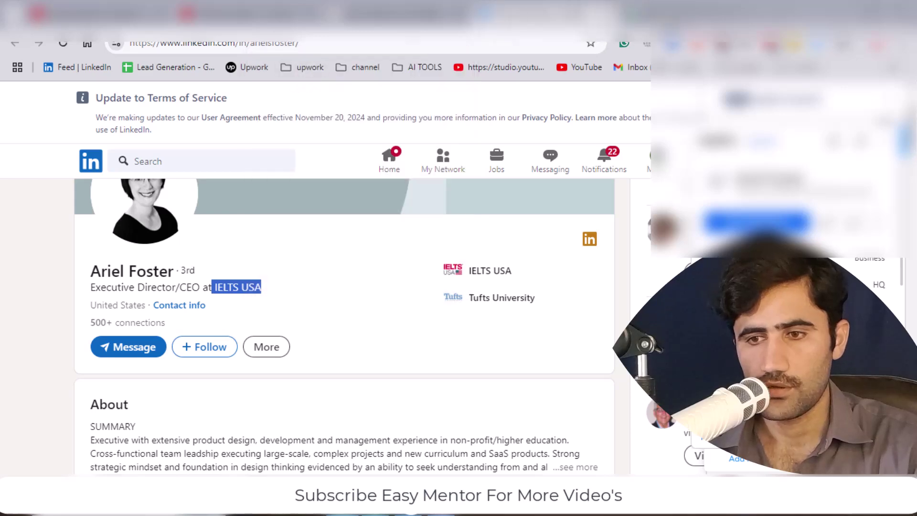
{"action": "left_click", "coordinate": [672, 15]}
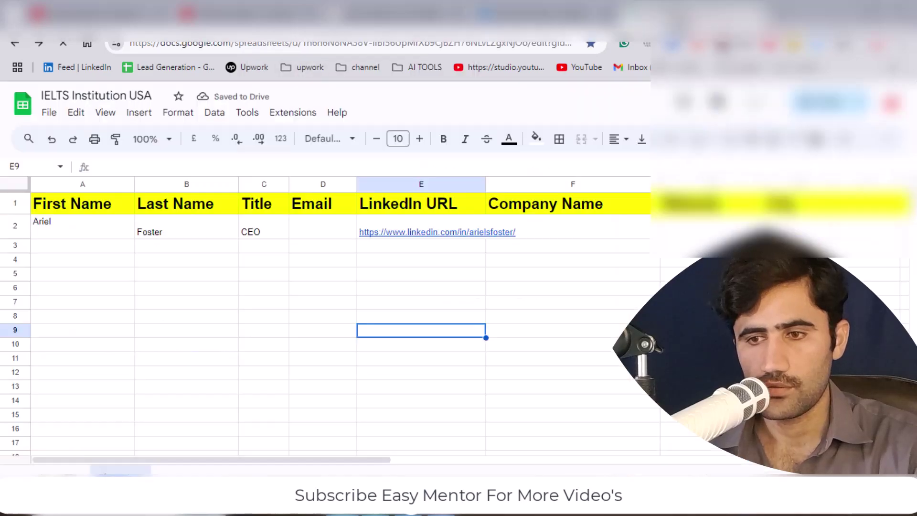
{"action": "double_click", "coordinate": [529, 224]}
{"action": "right_click", "coordinate": [529, 224]}
{"action": "left_click", "coordinate": [564, 377]}
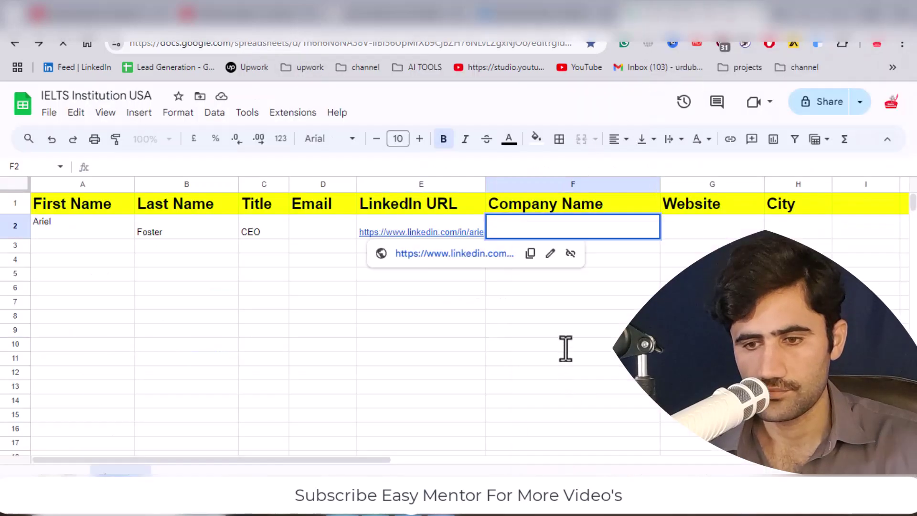
{"action": "left_click", "coordinate": [592, 344]}
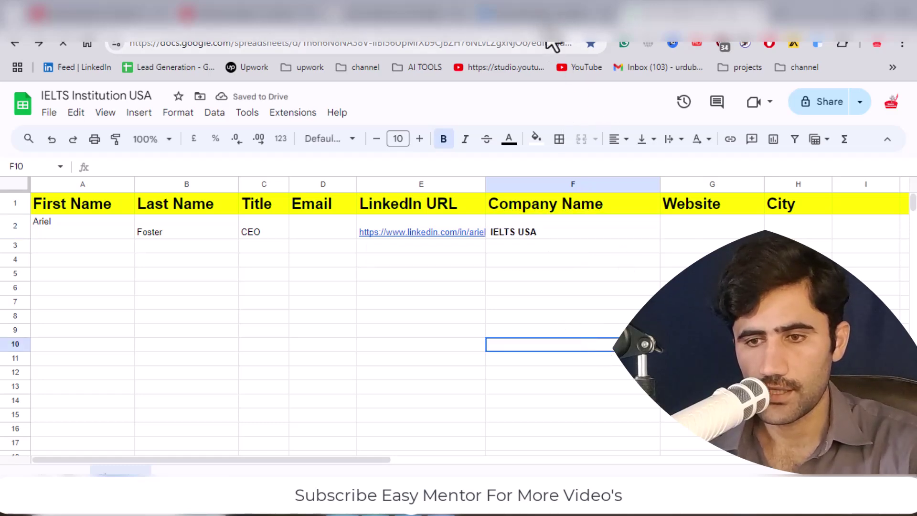
Copy the contact's business email from the Apollo.io extension on the LinkedIn profile into cell D2 under Email.
{"action": "left_click", "coordinate": [549, 15]}
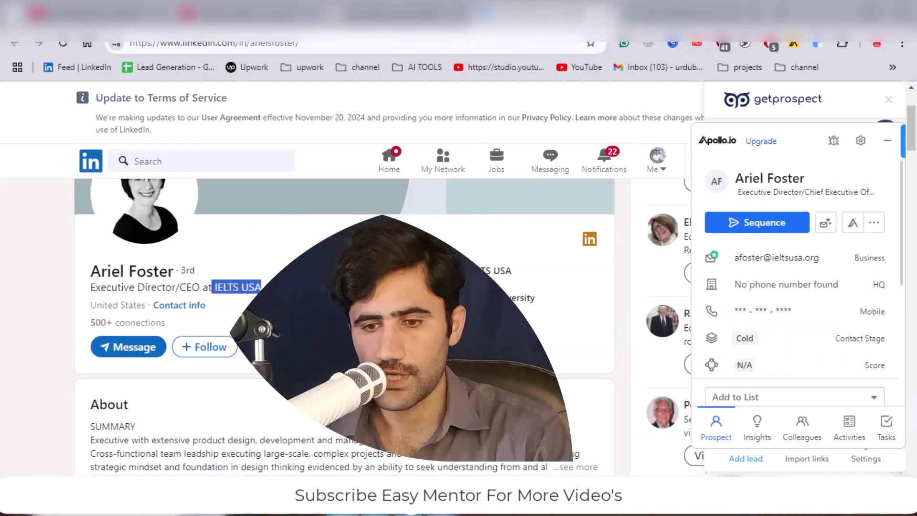
{"action": "left_click", "coordinate": [372, 287]}
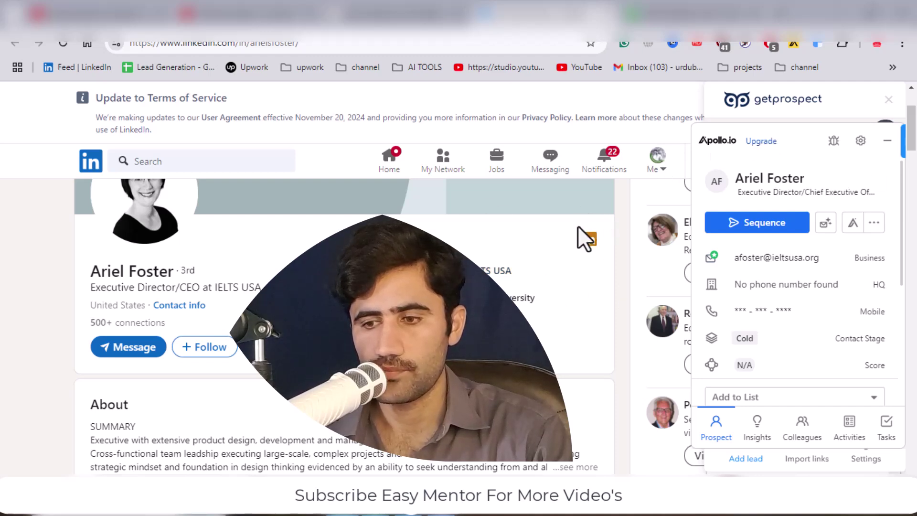
{"action": "mouse_move", "coordinate": [753, 260]}
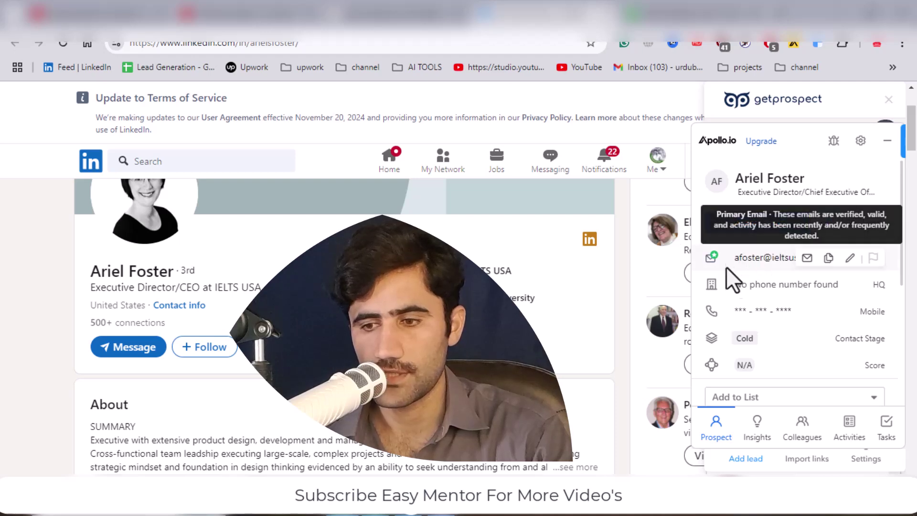
{"action": "left_click", "coordinate": [829, 259]}
{"action": "left_click", "coordinate": [829, 258]}
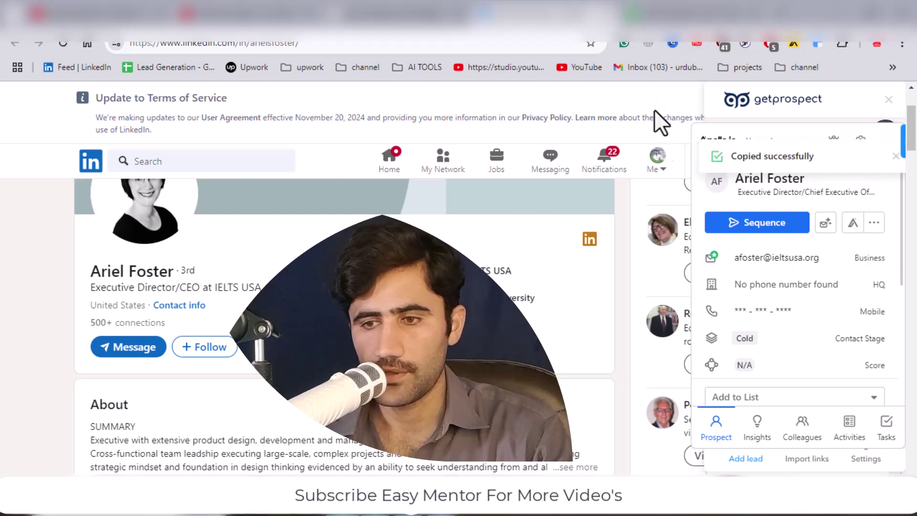
{"action": "left_click", "coordinate": [692, 20]}
{"action": "double_click", "coordinate": [334, 229]}
{"action": "key", "text": "ctrl+v"}
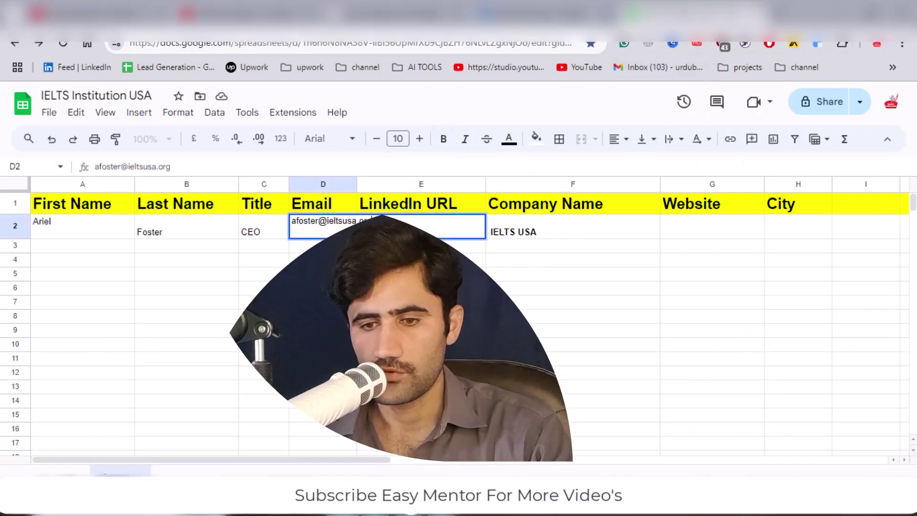
{"action": "left_click", "coordinate": [335, 329]}
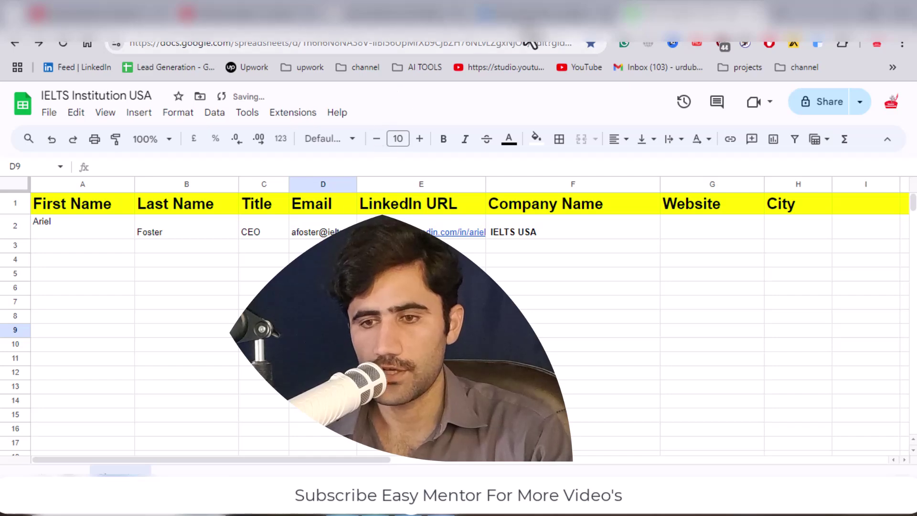
Return to the LinkedIn profile, minimize the Apollo.io and Kendo overlays, and review the contact's details in GetProspect.
{"action": "left_click", "coordinate": [524, 22]}
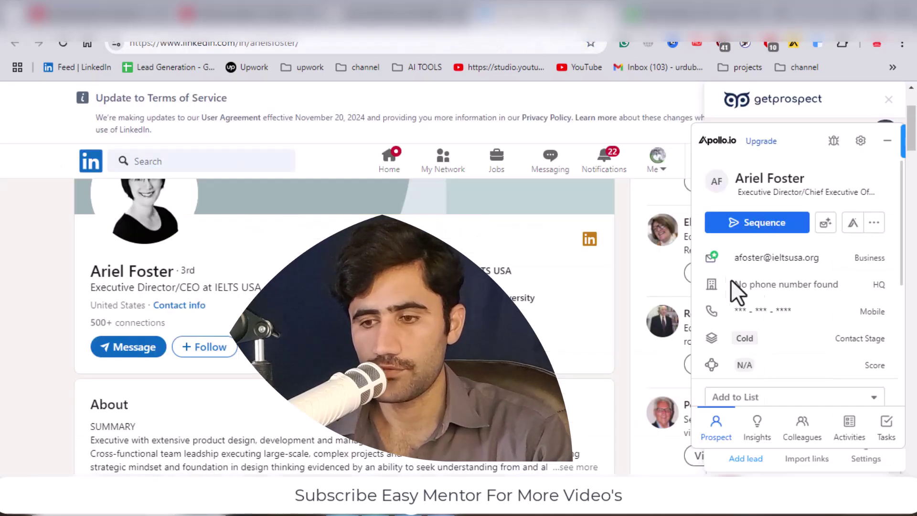
{"action": "left_click", "coordinate": [888, 142]}
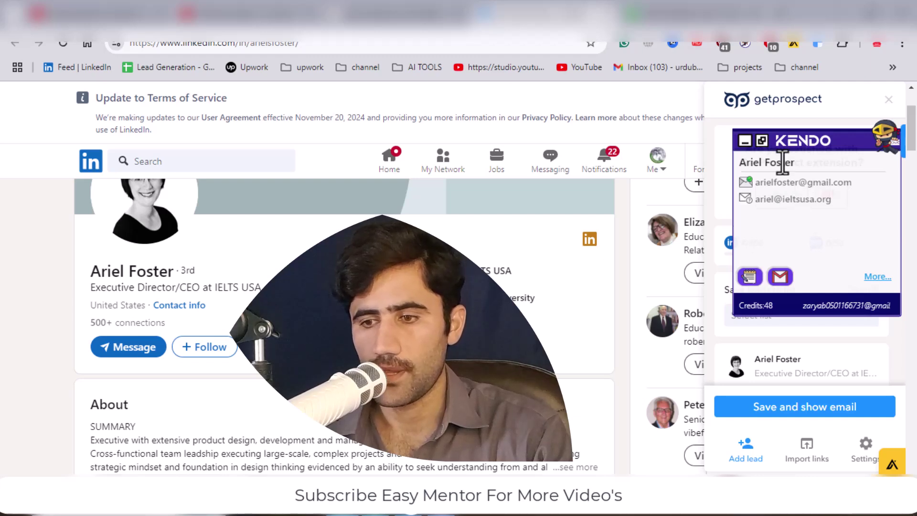
{"action": "left_click", "coordinate": [745, 141]}
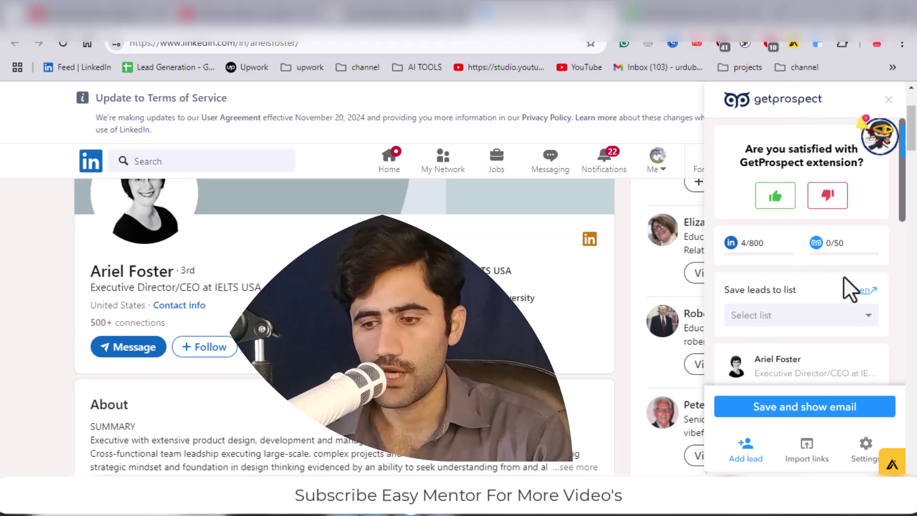
{"action": "left_click_drag", "start_coordinate": [905, 196], "coordinate": [903, 258]}
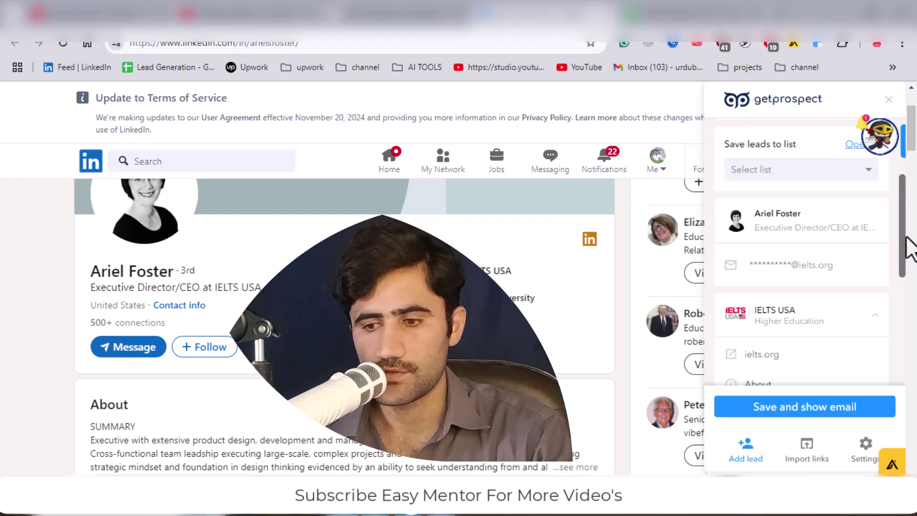
{"action": "scroll", "coordinate": [868, 268], "scroll_direction": "down", "scroll_amount": 2}
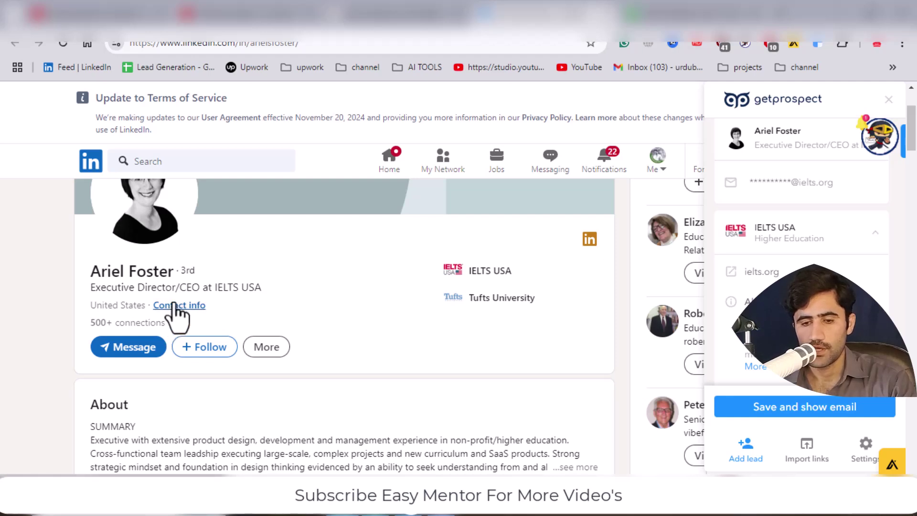
Copy the company website link from the profile's contact info into cell G2 under Website, and enter NEW YORK under City in H2.
{"action": "left_click", "coordinate": [178, 308]}
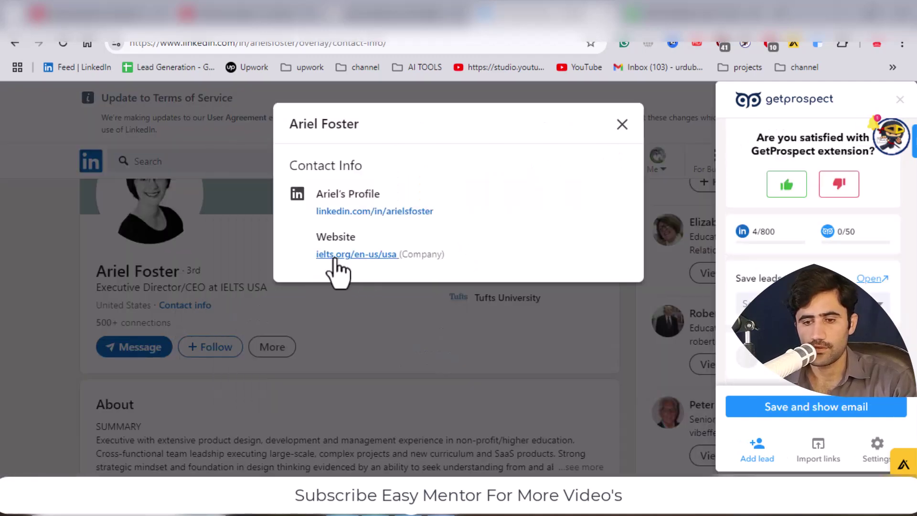
{"action": "right_click", "coordinate": [338, 268]}
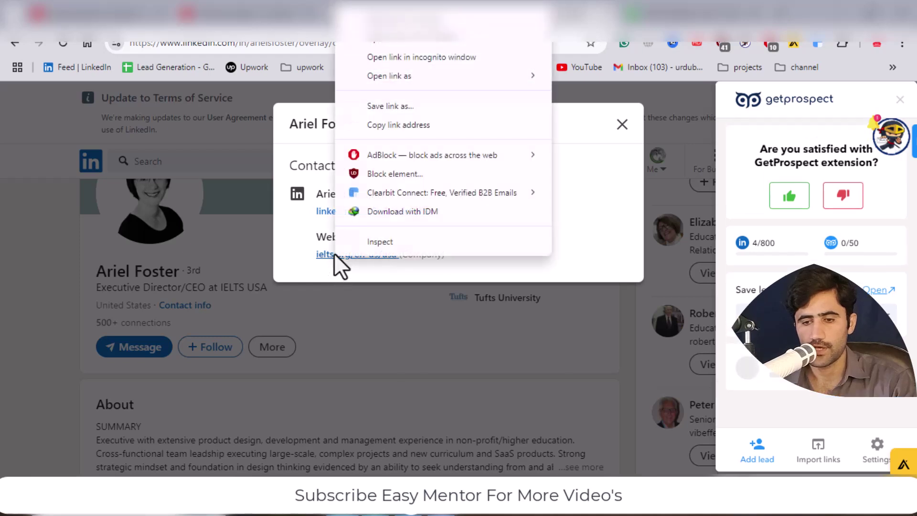
{"action": "left_click", "coordinate": [387, 124]}
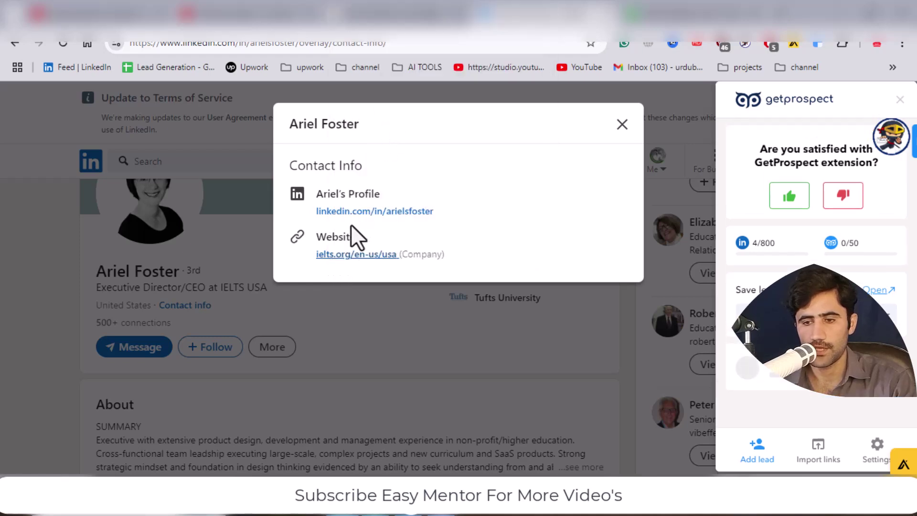
{"action": "left_click", "coordinate": [650, 14]}
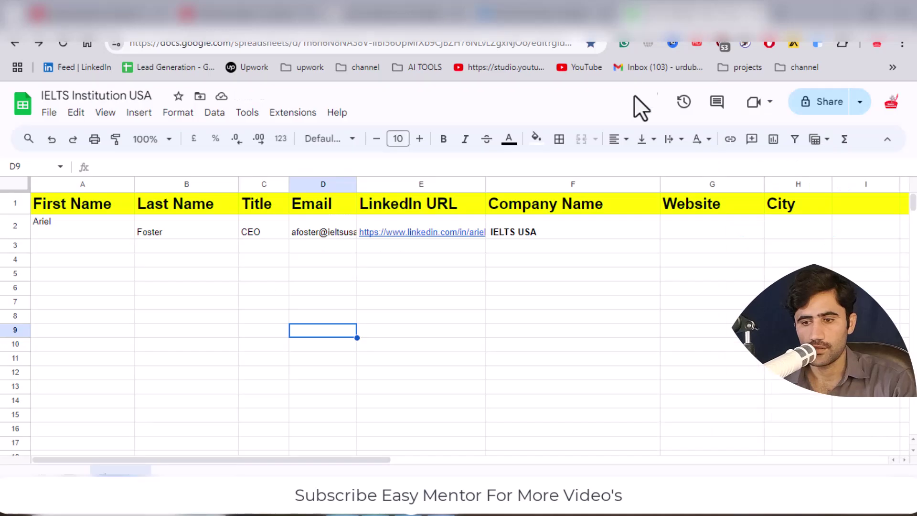
{"action": "left_click", "coordinate": [692, 226]}
{"action": "key", "text": "ctrl+v"}
{"action": "left_click", "coordinate": [662, 321]}
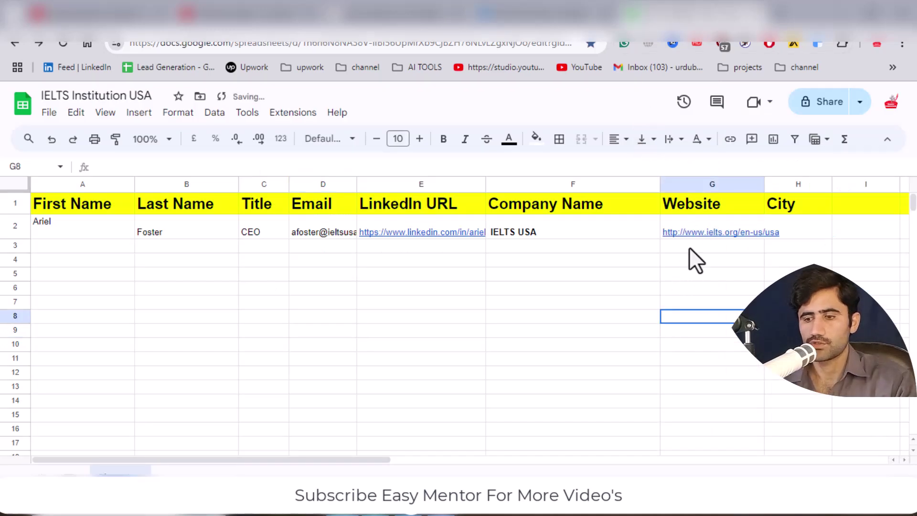
{"action": "mouse_move", "coordinate": [698, 228]}
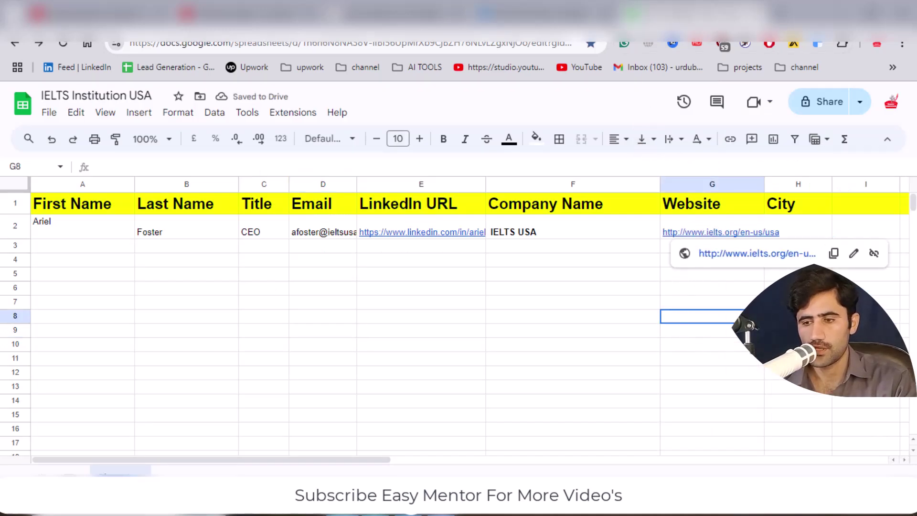
{"action": "left_click", "coordinate": [792, 227]}
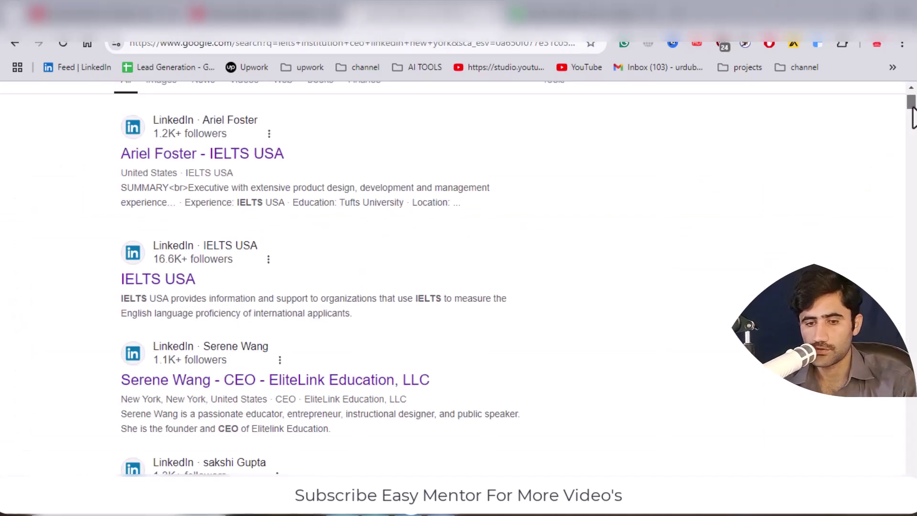
Open the EliteLink Education CEO's LinkedIn profile from the Google results in a new tab and check the Experience section for IELTS work.
{"action": "scroll", "coordinate": [913, 109], "scroll_direction": "down", "scroll_amount": 3}
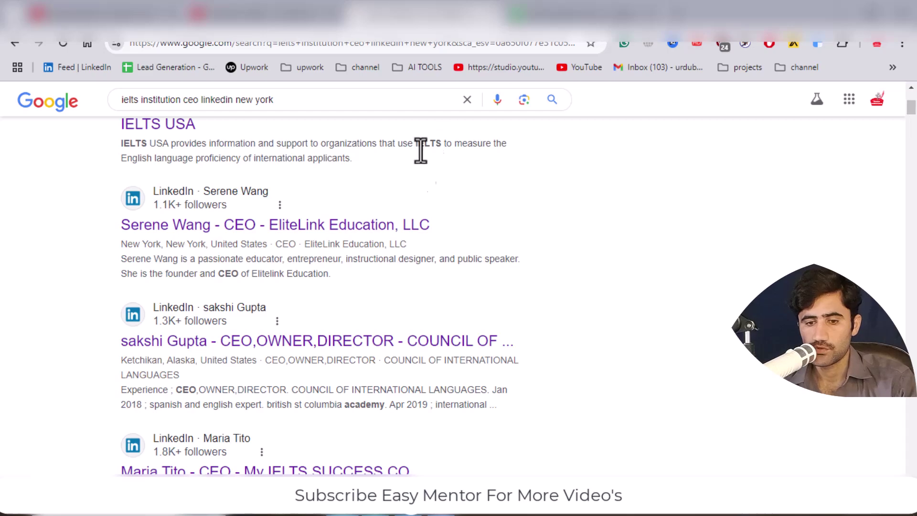
{"action": "right_click", "coordinate": [186, 233]}
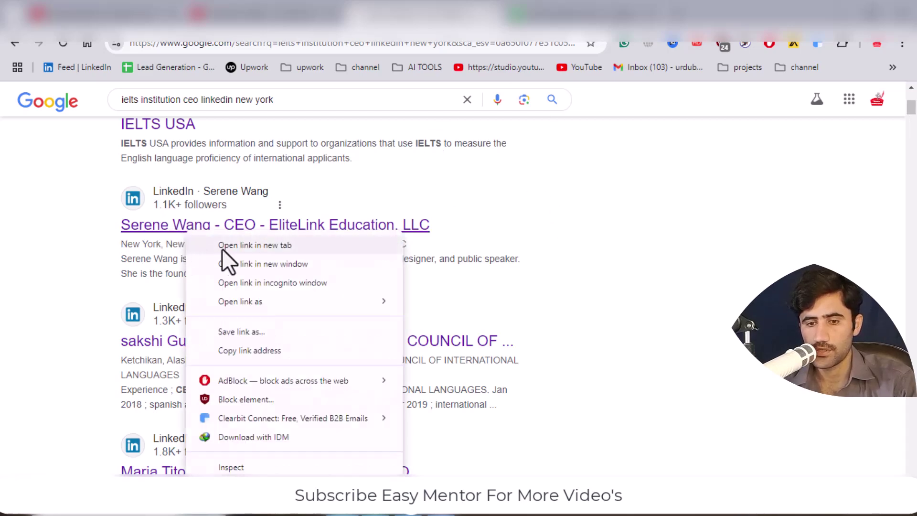
{"action": "left_click", "coordinate": [222, 246]}
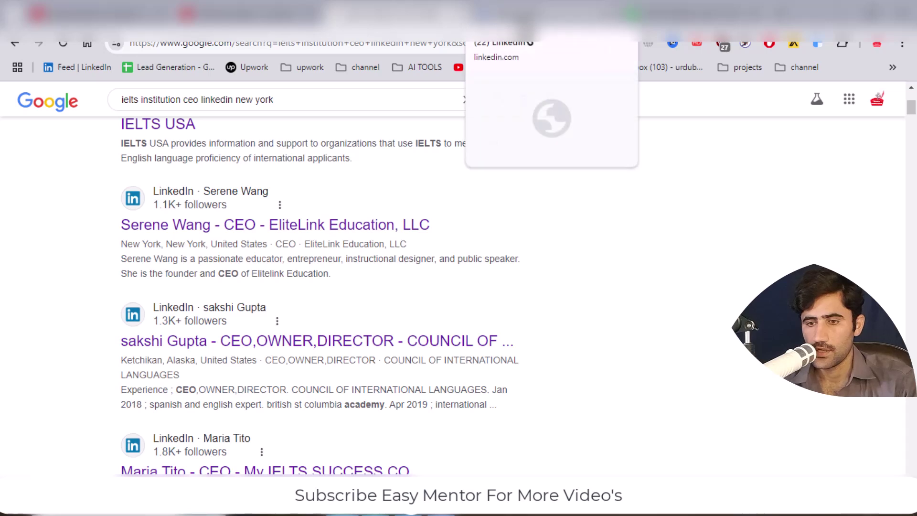
{"action": "left_click", "coordinate": [523, 17]}
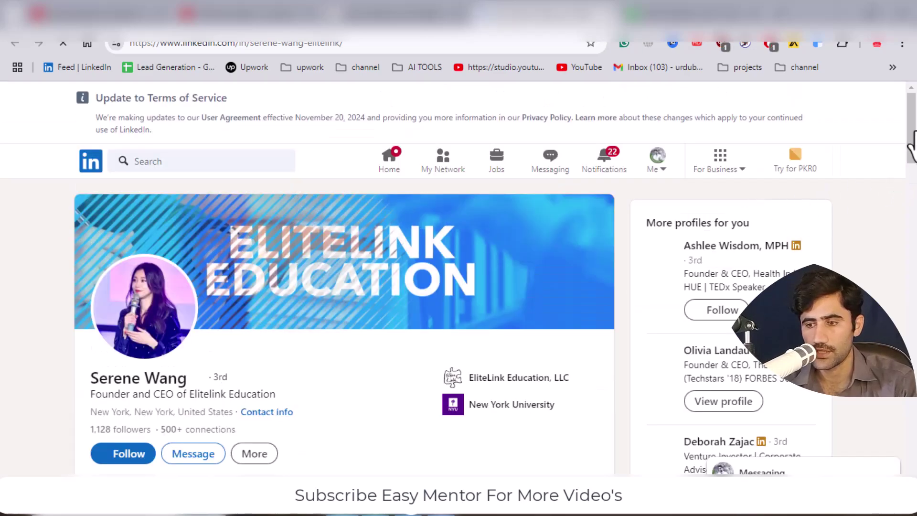
{"action": "scroll", "coordinate": [912, 146], "scroll_direction": "down", "scroll_amount": 3}
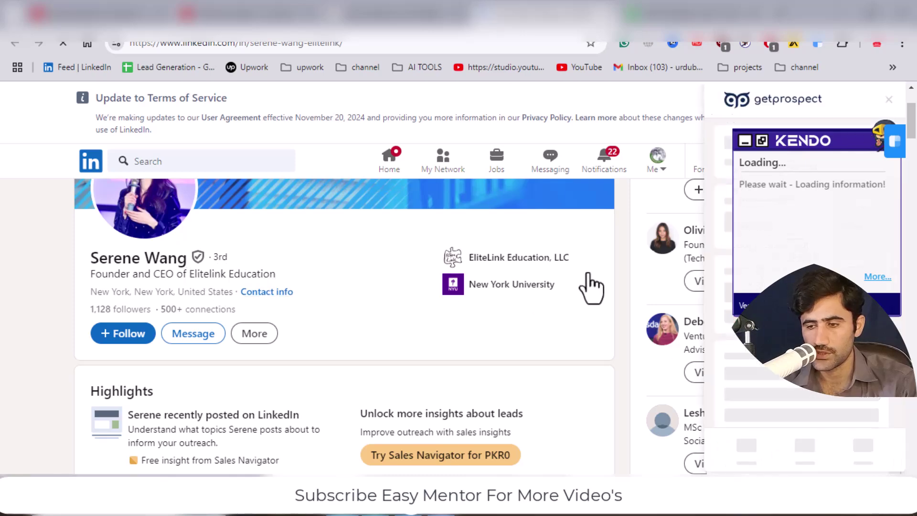
{"action": "left_click_drag", "start_coordinate": [915, 126], "coordinate": [916, 187]}
{"action": "scroll", "coordinate": [344, 325], "scroll_direction": "down", "scroll_amount": 9}
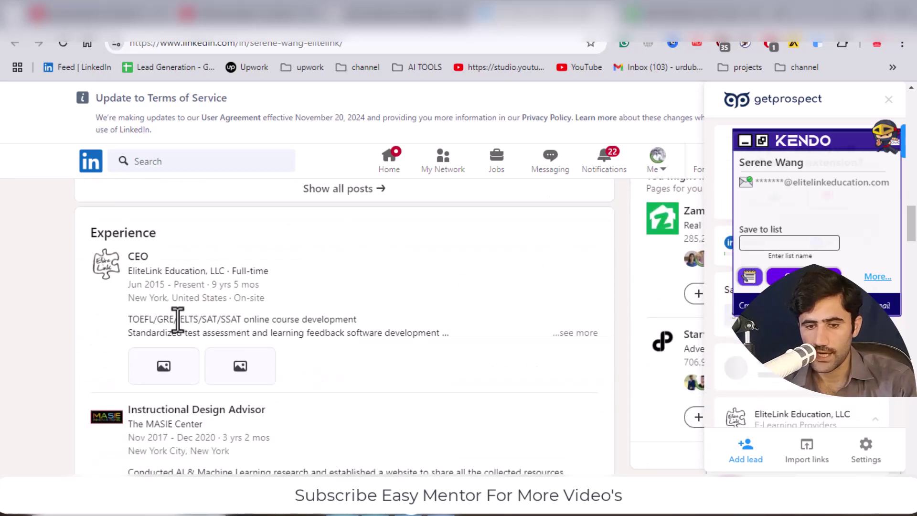
{"action": "left_click_drag", "start_coordinate": [178, 320], "coordinate": [201, 319]}
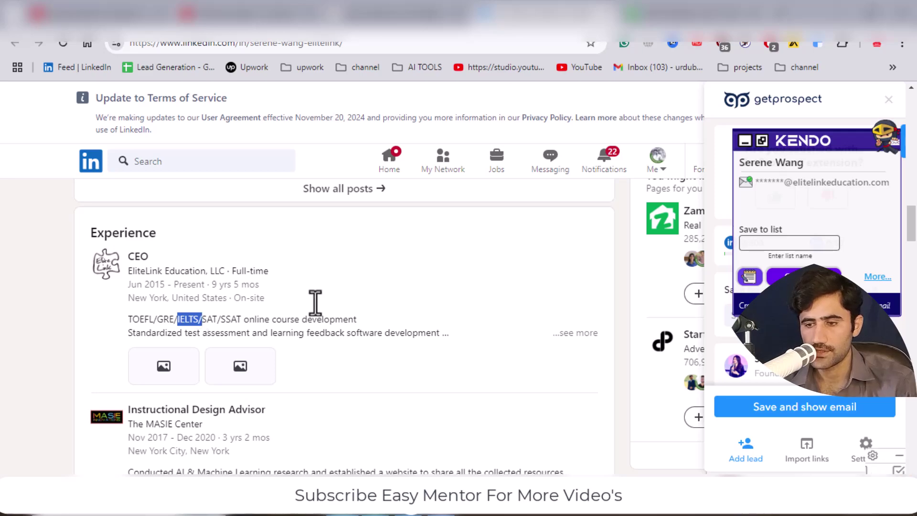
{"action": "mouse_move", "coordinate": [915, 235]}
{"action": "left_mouse_down"}
{"action": "mouse_move", "coordinate": [915, 241]}
{"action": "mouse_move", "coordinate": [915, 223]}
{"action": "mouse_move", "coordinate": [915, 237]}
{"action": "left_mouse_up"}
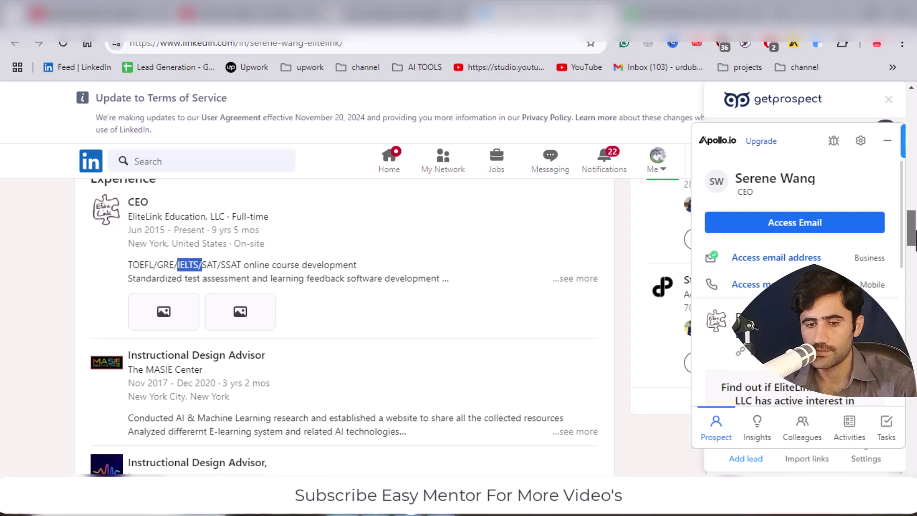
Copy the EliteLink Education CEO's LinkedIn profile address into cell G3 under Website in the sheet.
{"action": "left_click_drag", "start_coordinate": [915, 237], "coordinate": [915, 110]}
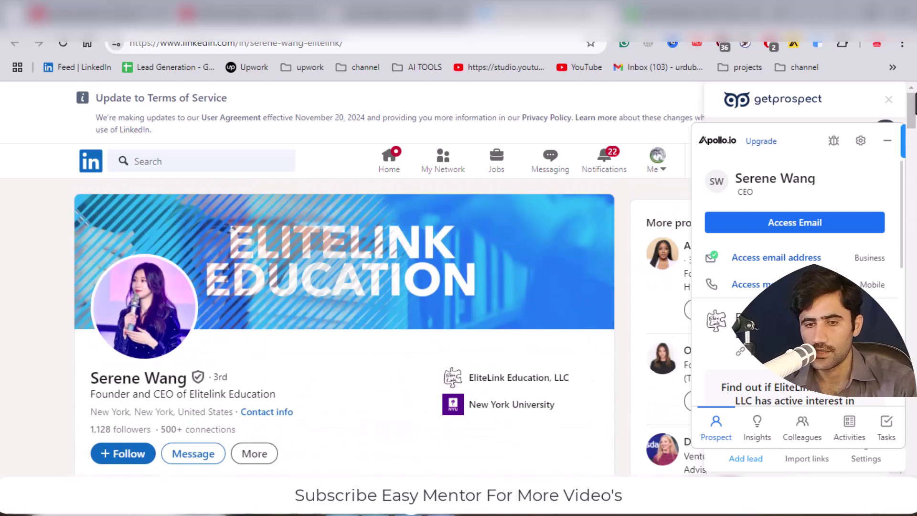
{"action": "left_click", "coordinate": [320, 48]}
{"action": "right_click", "coordinate": [320, 47]}
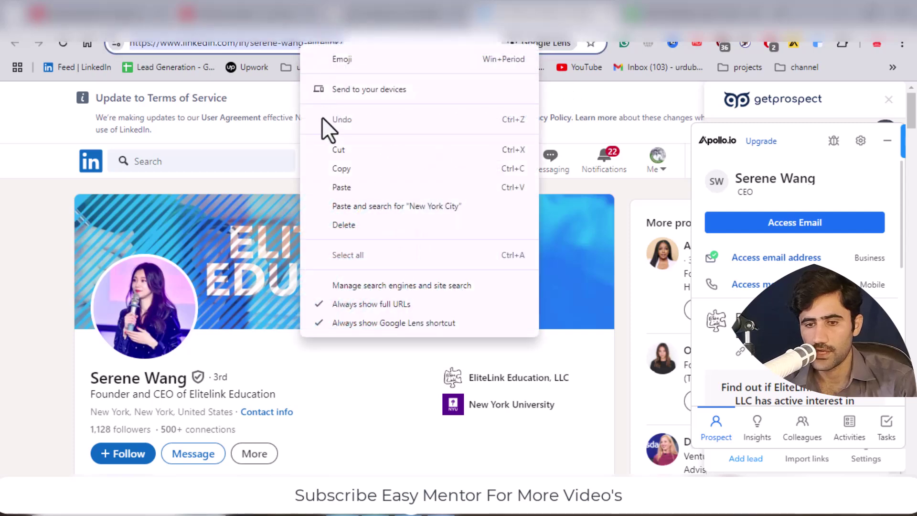
{"action": "left_click", "coordinate": [332, 166]}
{"action": "left_click", "coordinate": [653, 17]}
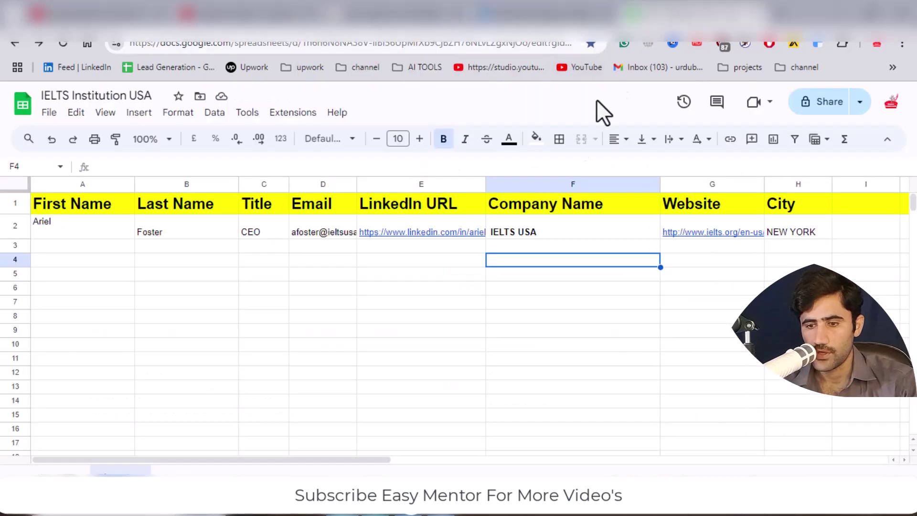
{"action": "left_click", "coordinate": [640, 288]}
{"action": "left_click", "coordinate": [681, 246]}
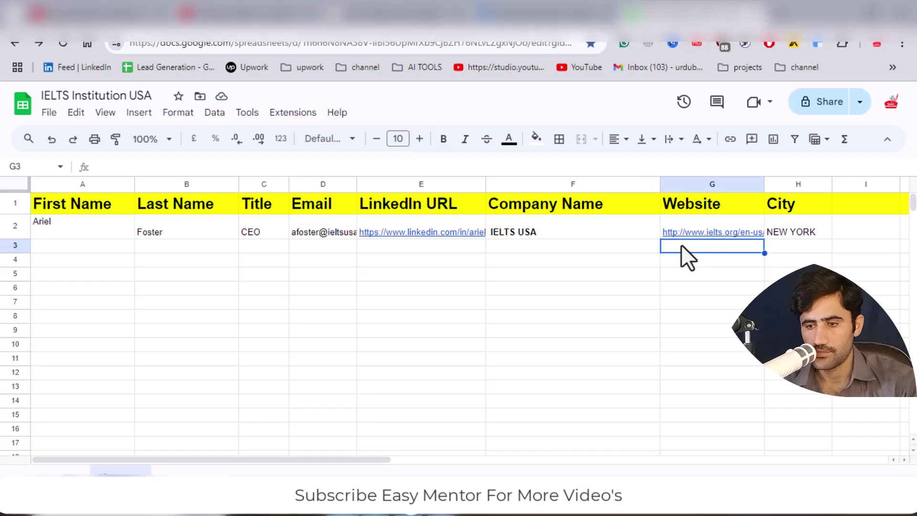
{"action": "double_click", "coordinate": [680, 246]}
{"action": "right_click", "coordinate": [681, 245]}
{"action": "left_click", "coordinate": [489, 395]}
{"action": "left_click", "coordinate": [633, 373]}
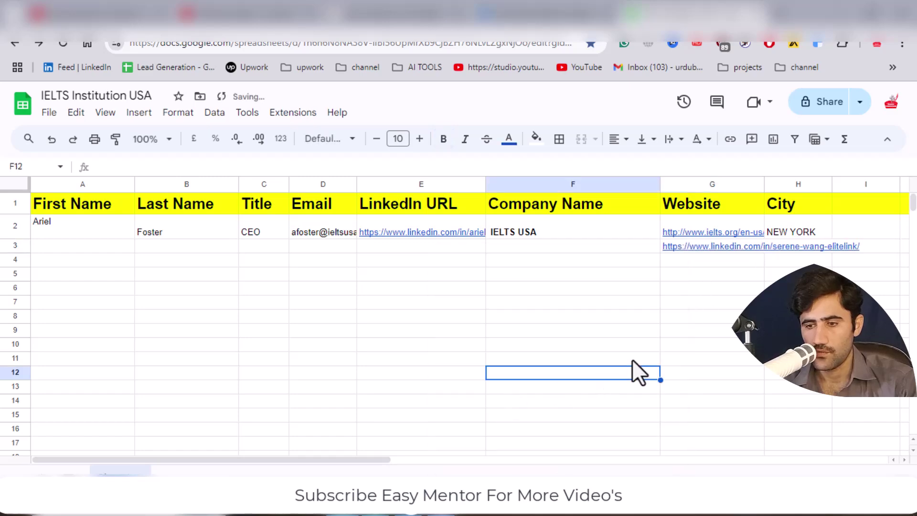
Copy the contact's name from the LinkedIn profile into cell A3 under First Name, keeping only the first name there.
{"action": "left_click", "coordinate": [532, 14]}
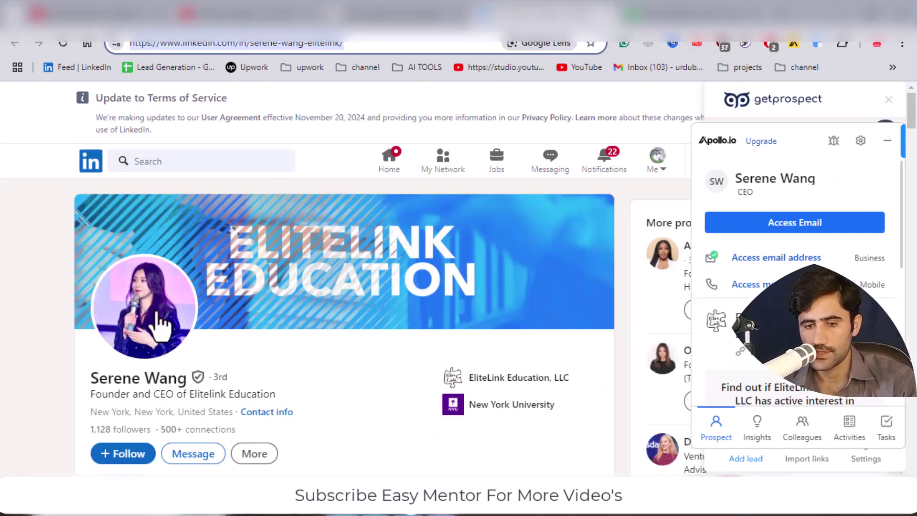
{"action": "left_click_drag", "start_coordinate": [84, 381], "coordinate": [195, 382]}
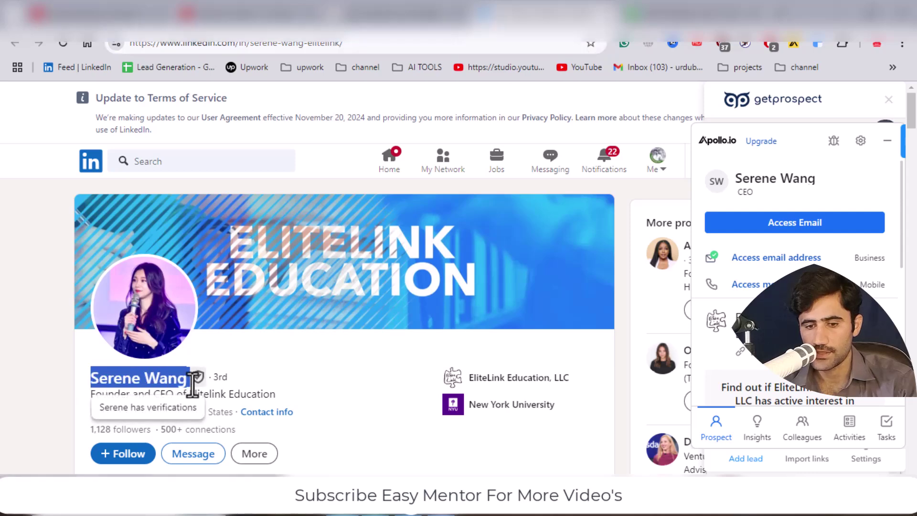
{"action": "right_click", "coordinate": [186, 382]}
{"action": "left_click", "coordinate": [217, 175]}
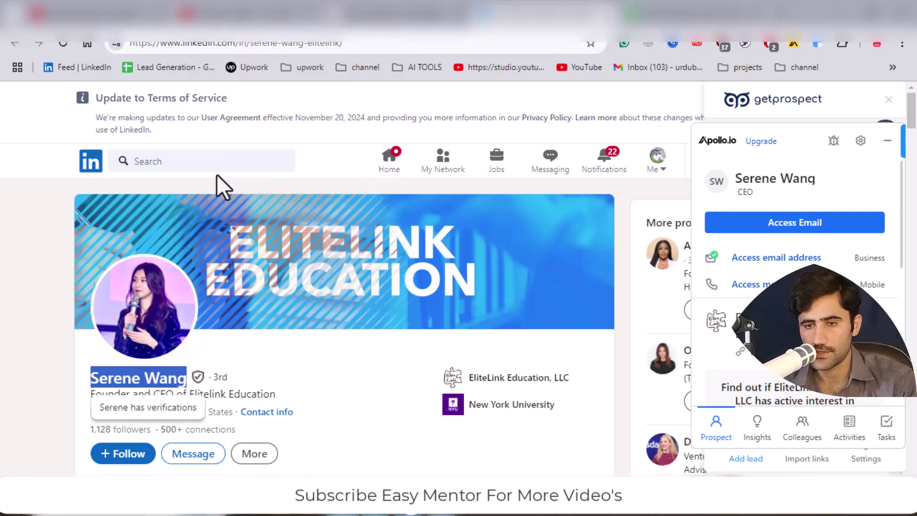
{"action": "left_click", "coordinate": [672, 12]}
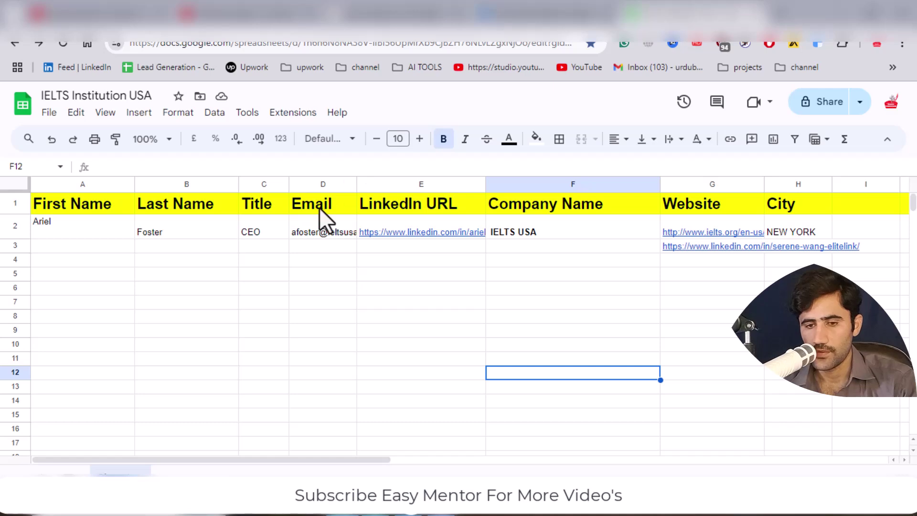
{"action": "double_click", "coordinate": [51, 245]}
{"action": "right_click", "coordinate": [51, 247]}
{"action": "left_click", "coordinate": [92, 394]}
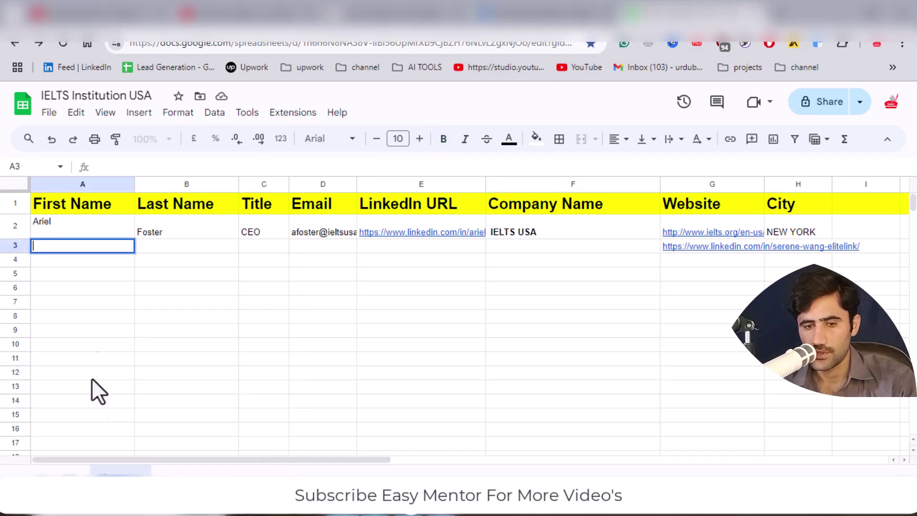
{"action": "right_click", "coordinate": [64, 248]}
{"action": "left_click", "coordinate": [114, 69]}
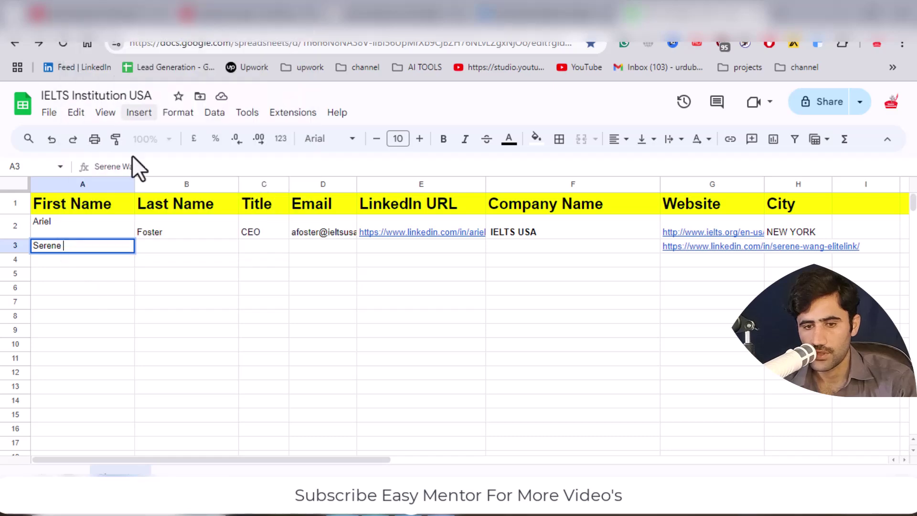
Paste the contact's last name into cell B3 under Last Name.
{"action": "left_click", "coordinate": [149, 243]}
{"action": "double_click", "coordinate": [149, 245]}
{"action": "right_click", "coordinate": [150, 245]}
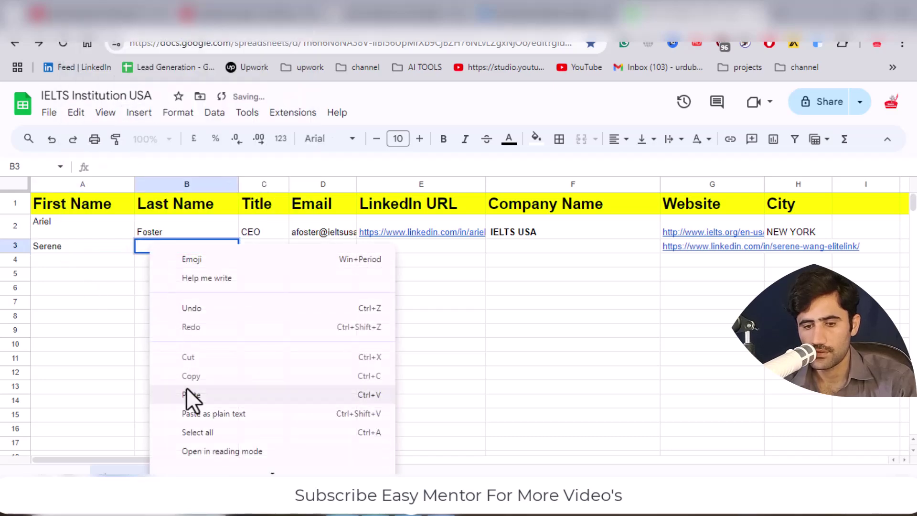